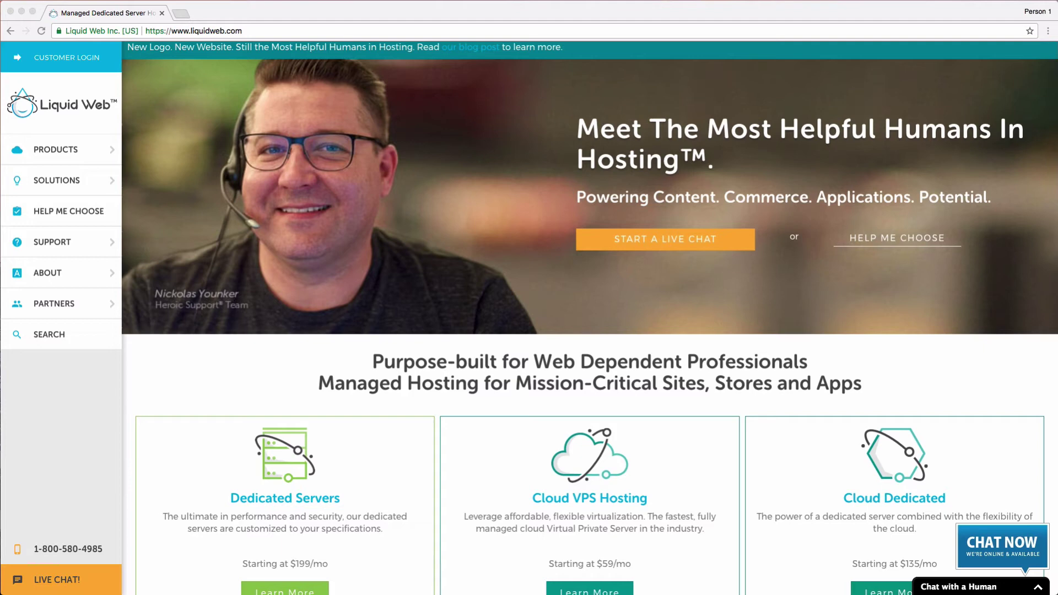
# - Log in to the Liquid Web hosting customer account
pyautogui.click(217, 365)
pyautogui.scroll(1, 217, 366)
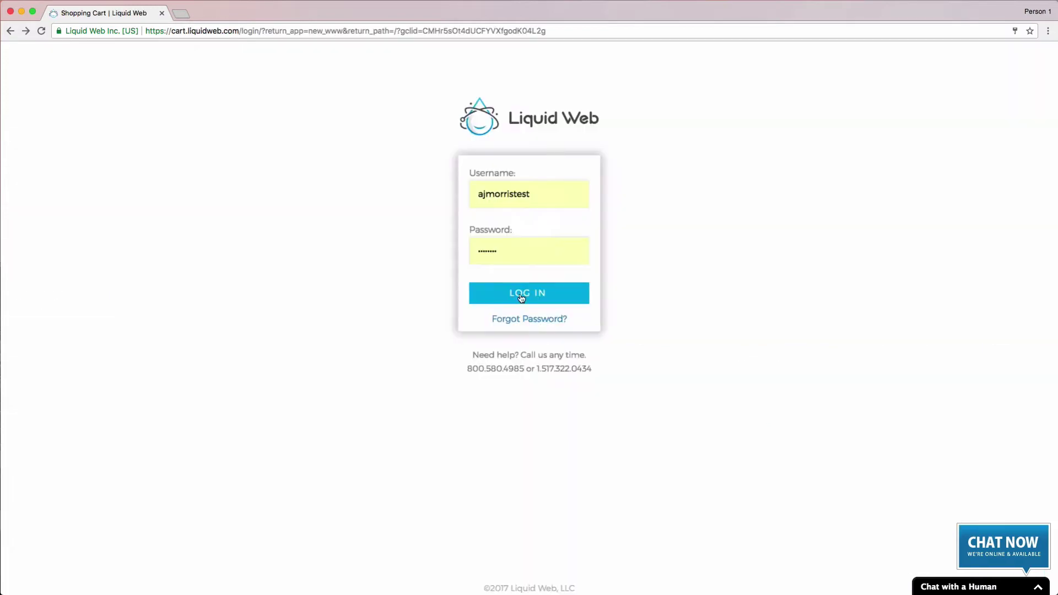
pyautogui.click(519, 296)
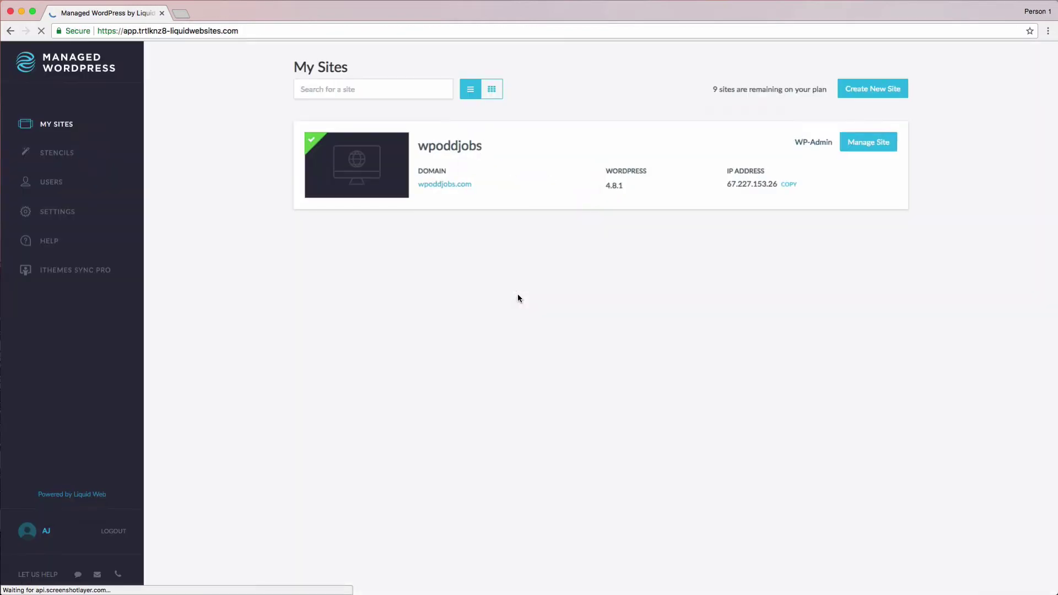
# - Create a new site nicknamed woocommercesite, entering the account's contact e-mail
pyautogui.click(868, 91)
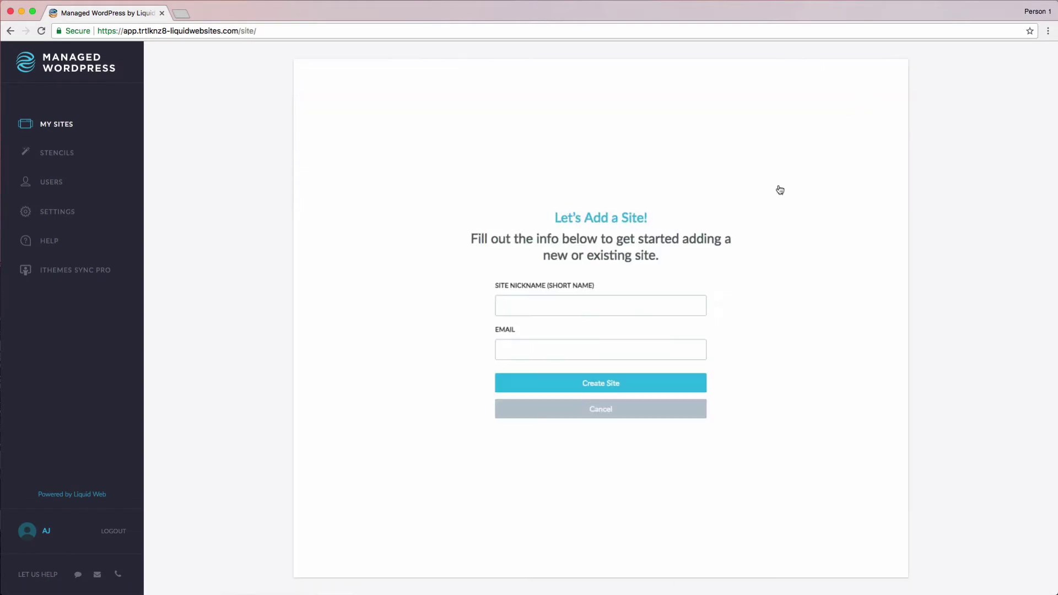
pyautogui.click(678, 302)
pyautogui.write('w')
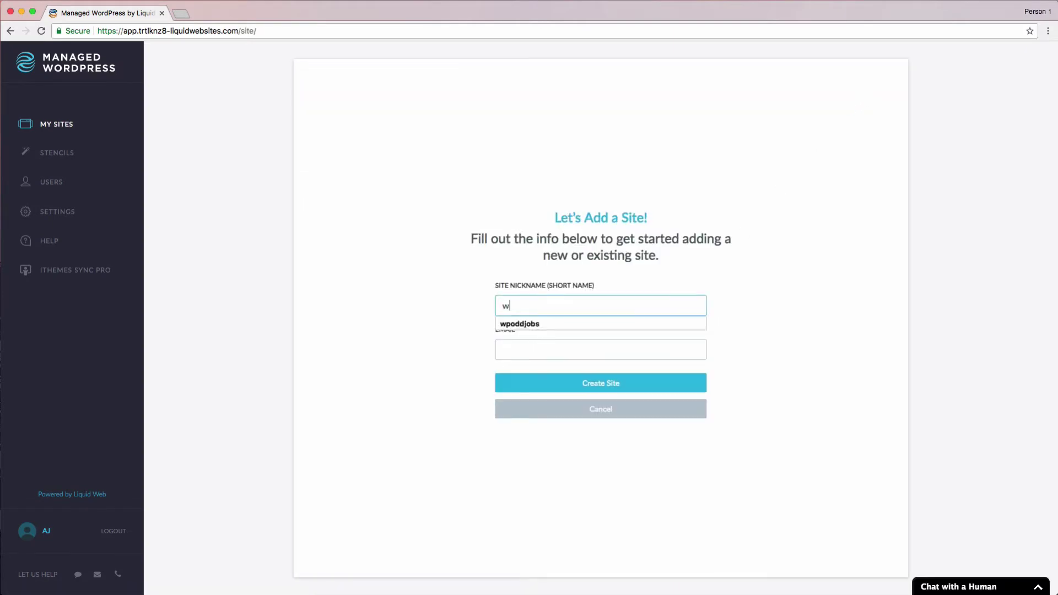
pyautogui.write('oocommercesite')
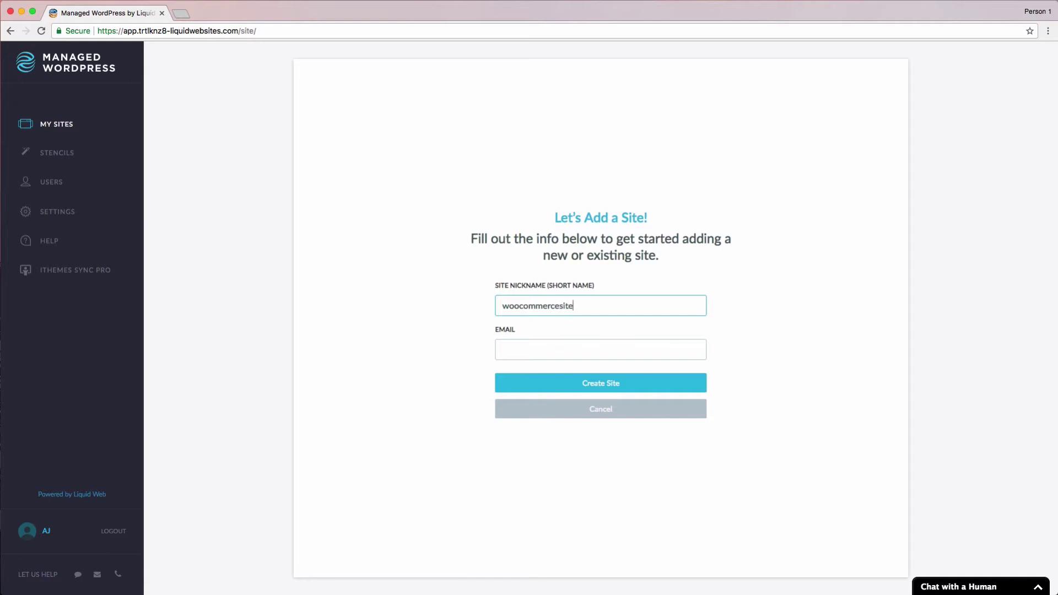
pyautogui.press('Tab')
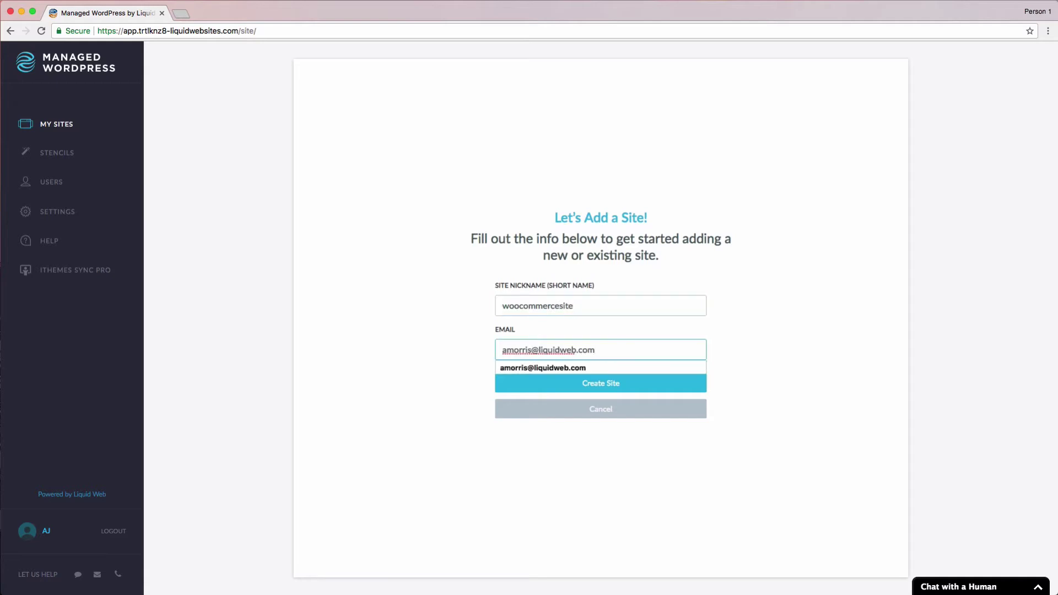
pyautogui.click(667, 386)
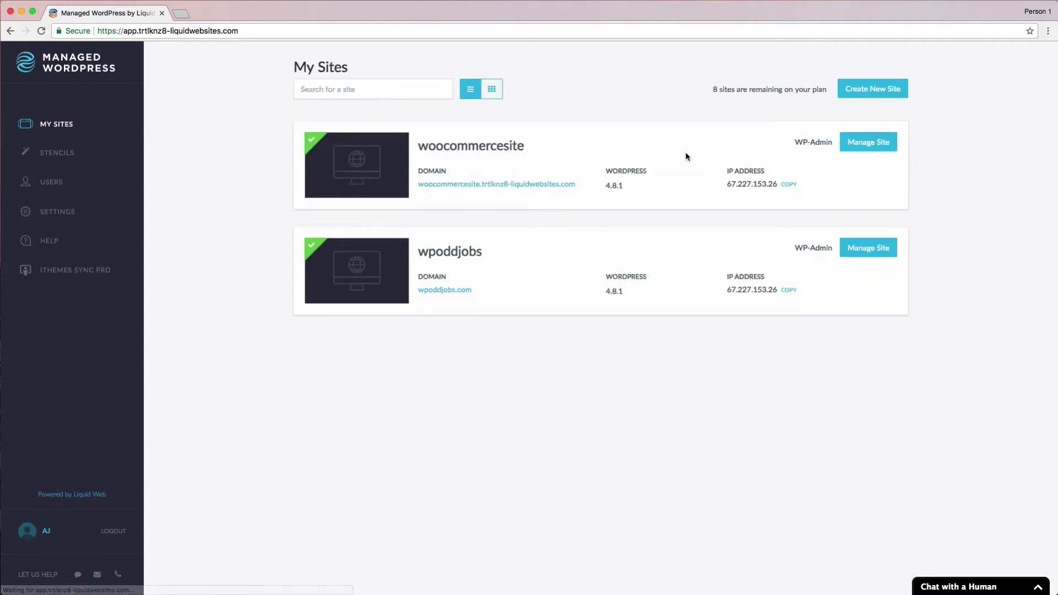
# - Open woocommercesite's details, then load the live store's /wp-admin login page in a new tab
pyautogui.click(869, 142)
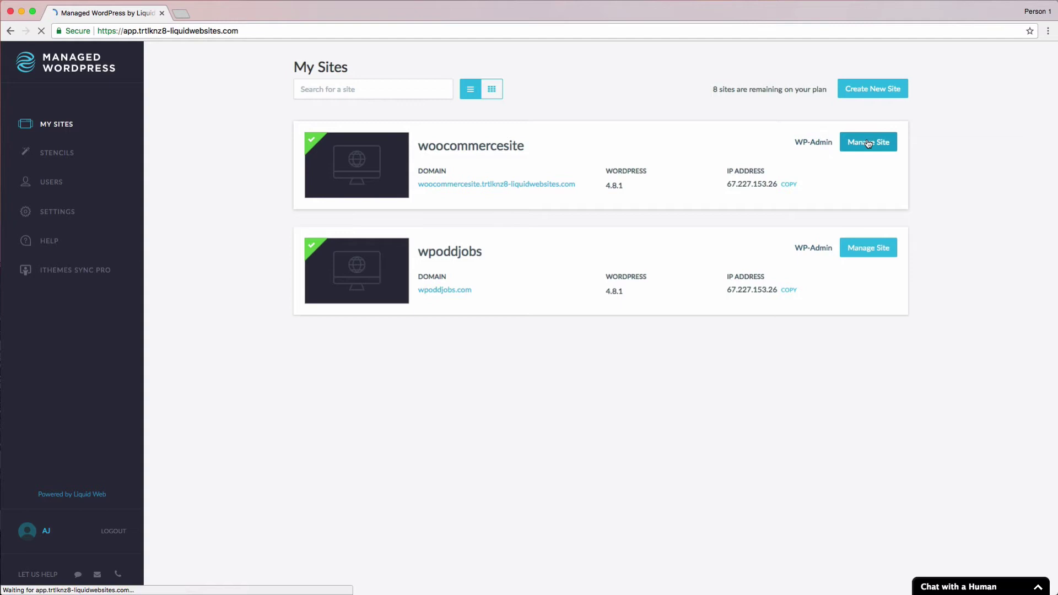
pyautogui.press('super+t')
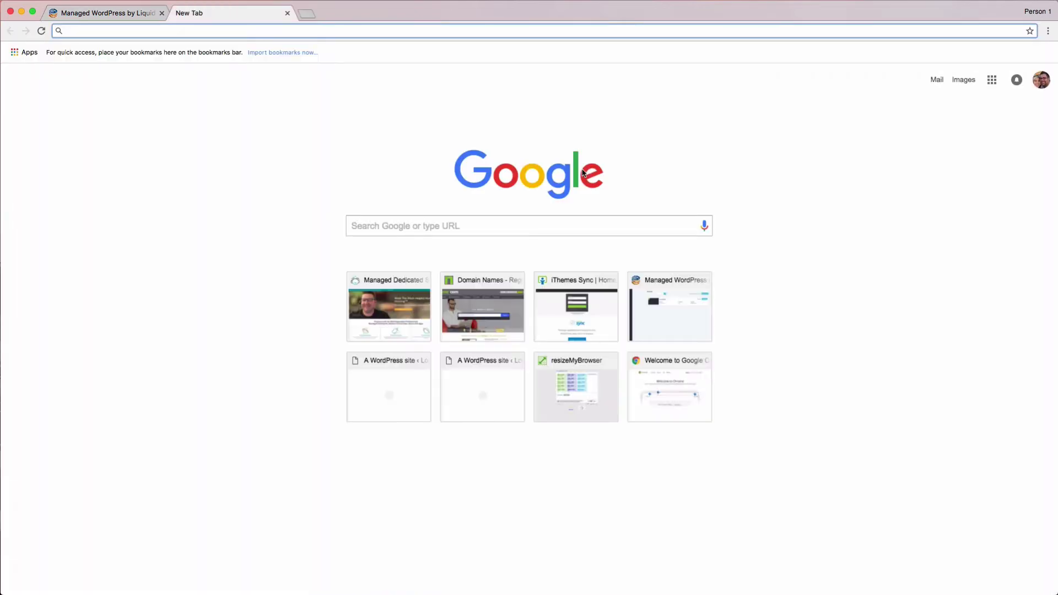
pyautogui.write('woo')
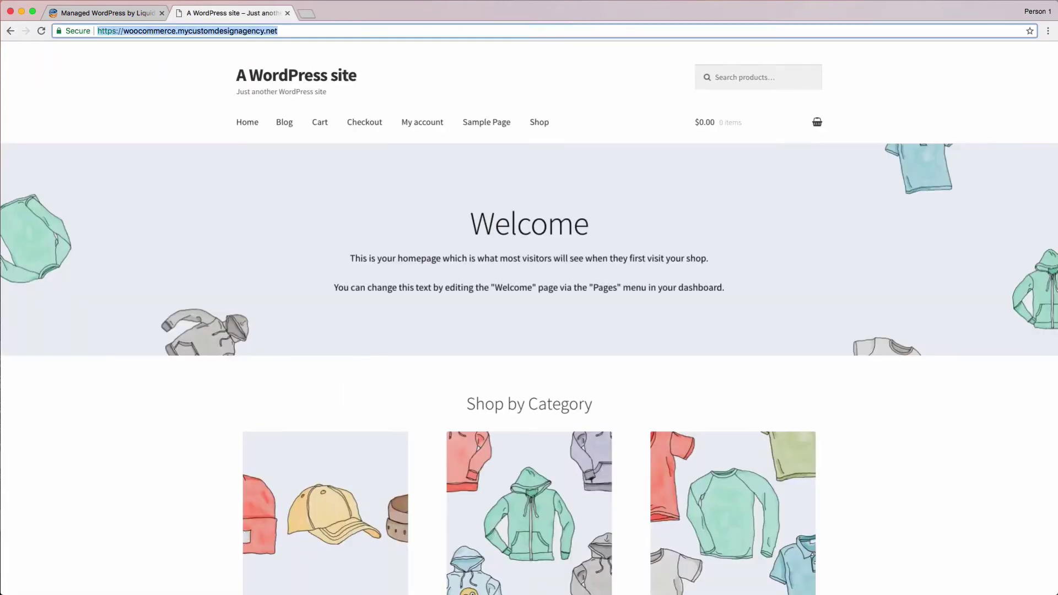
pyautogui.press('Right')
pyautogui.write('/')
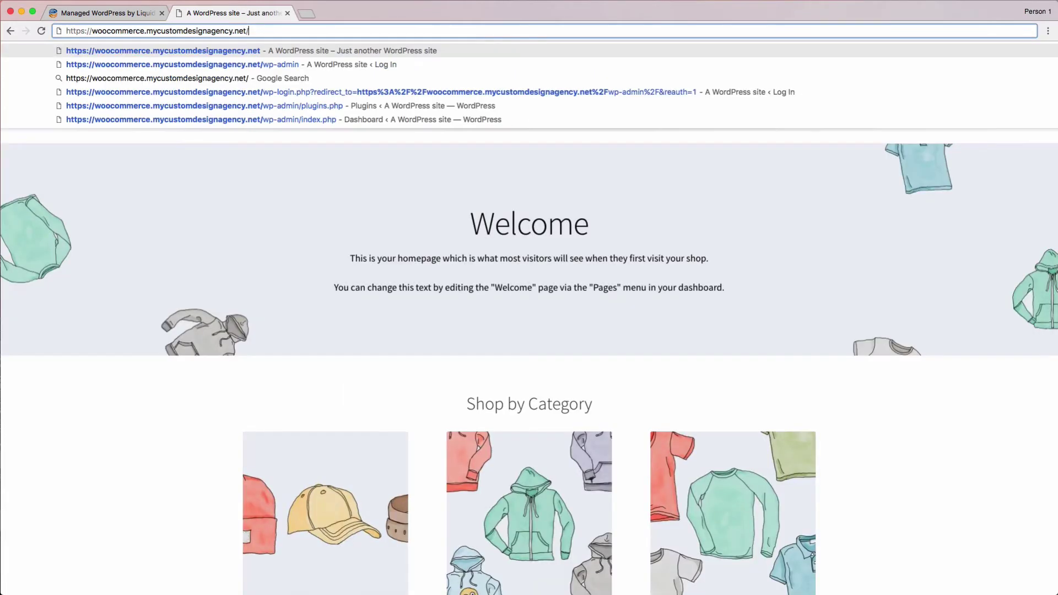
pyautogui.write('wp-admin')
pyautogui.press('Return')
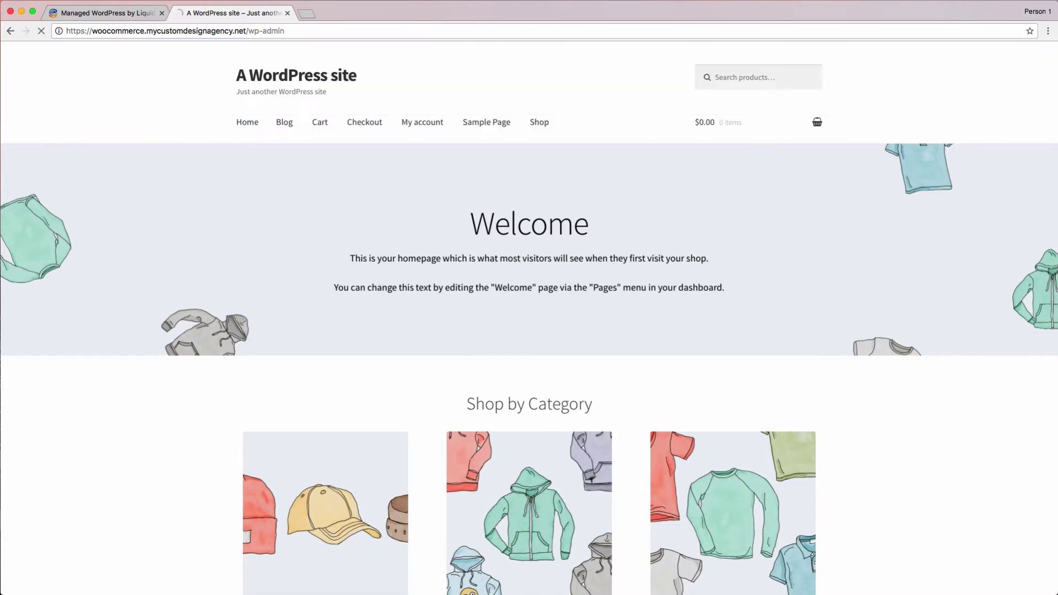
# - Sign in to the store's WordPress admin with its username and password
pyautogui.write('woocommerce')
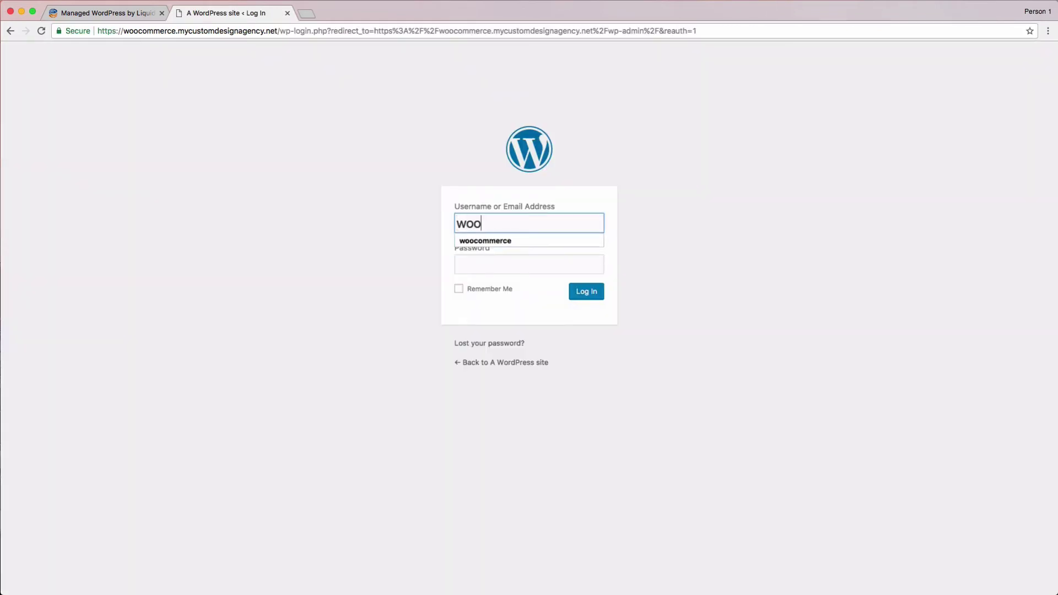
pyautogui.press('Tab')
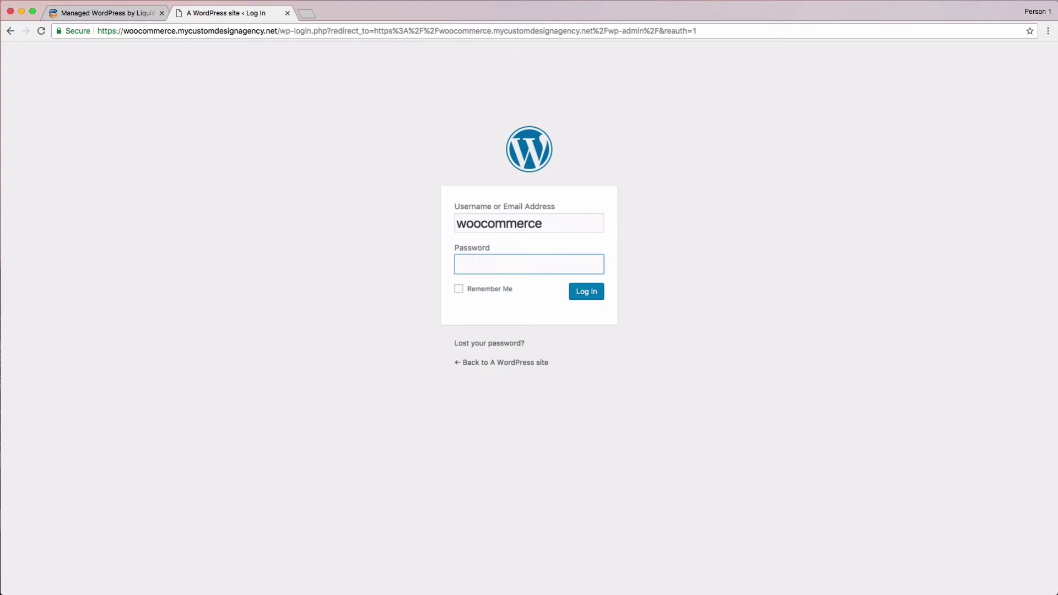
pyautogui.write('********')
pyautogui.press('Return')
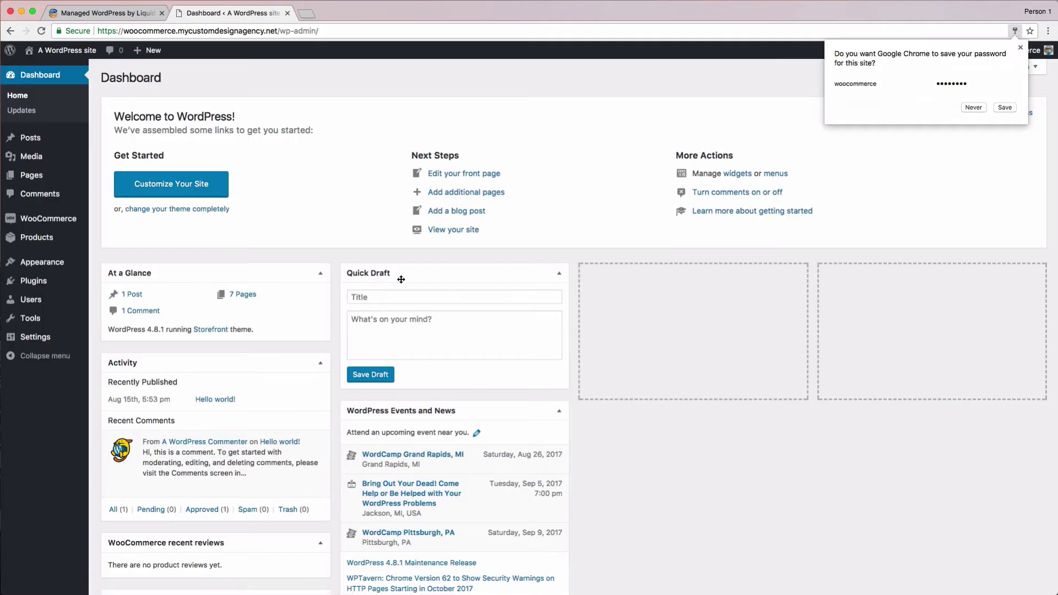
# - Search Add Plugins for 'Migrate to Liquid Web' and install the BlogVault plugin
pyautogui.click(33, 280)
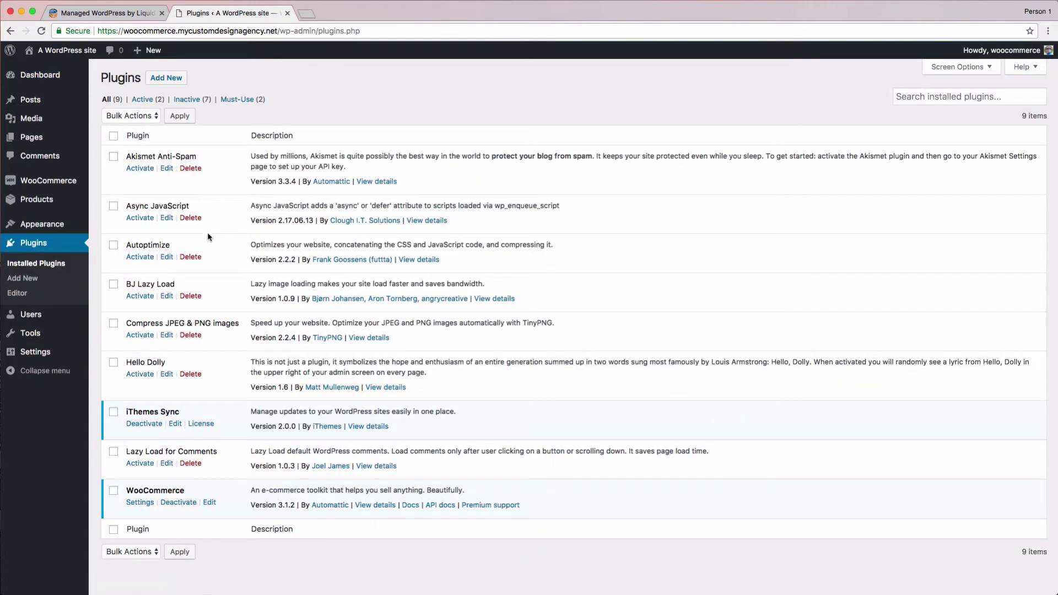
pyautogui.moveTo(149, 50)
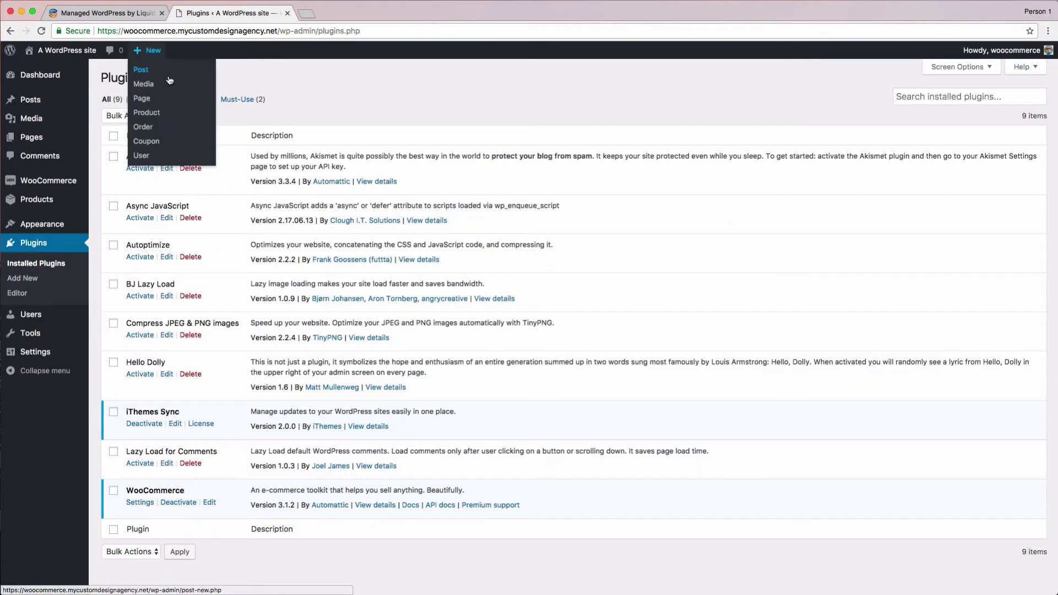
pyautogui.click(182, 79)
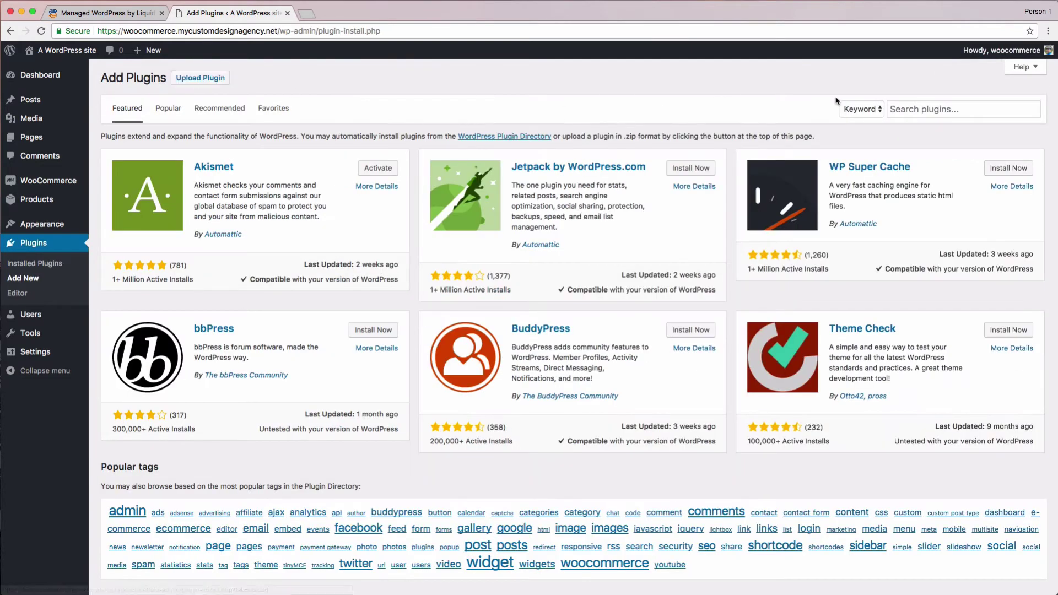
pyautogui.click(904, 109)
pyautogui.write('Migr')
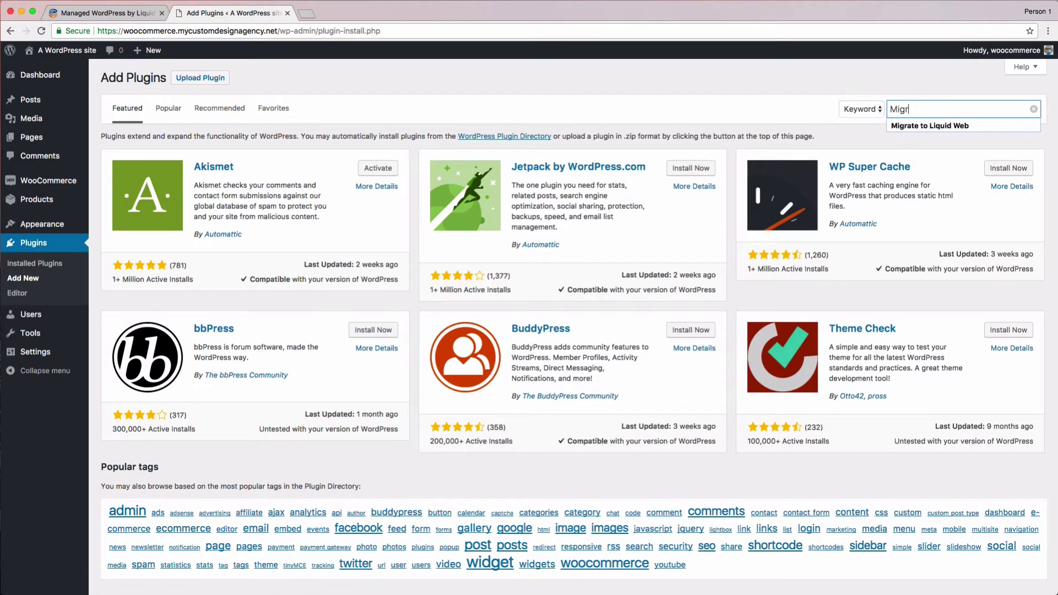
pyautogui.write('ate to Liquid Web')
pyautogui.press('Return')
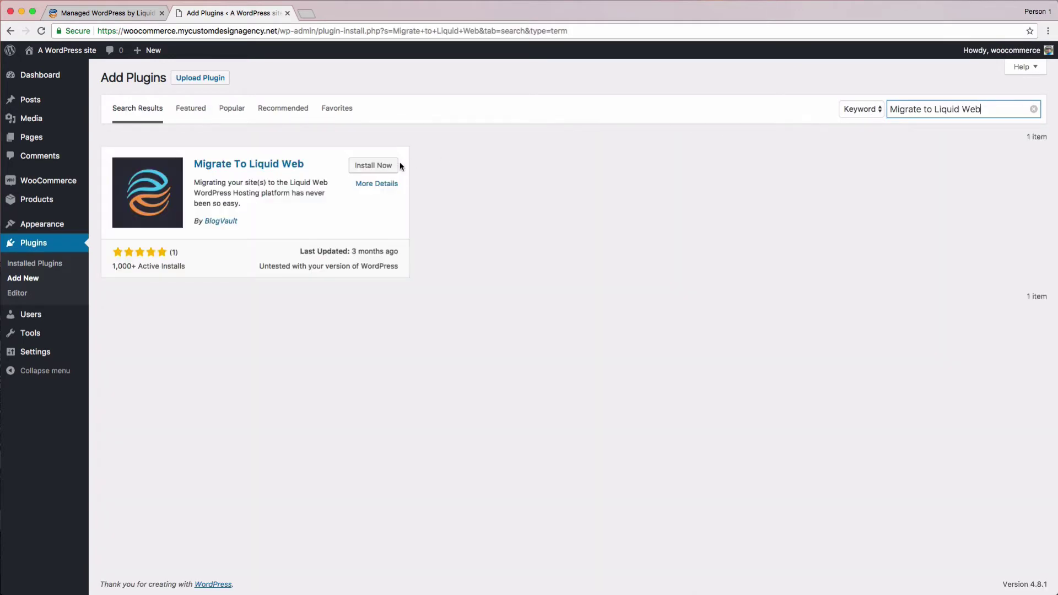
pyautogui.click(397, 166)
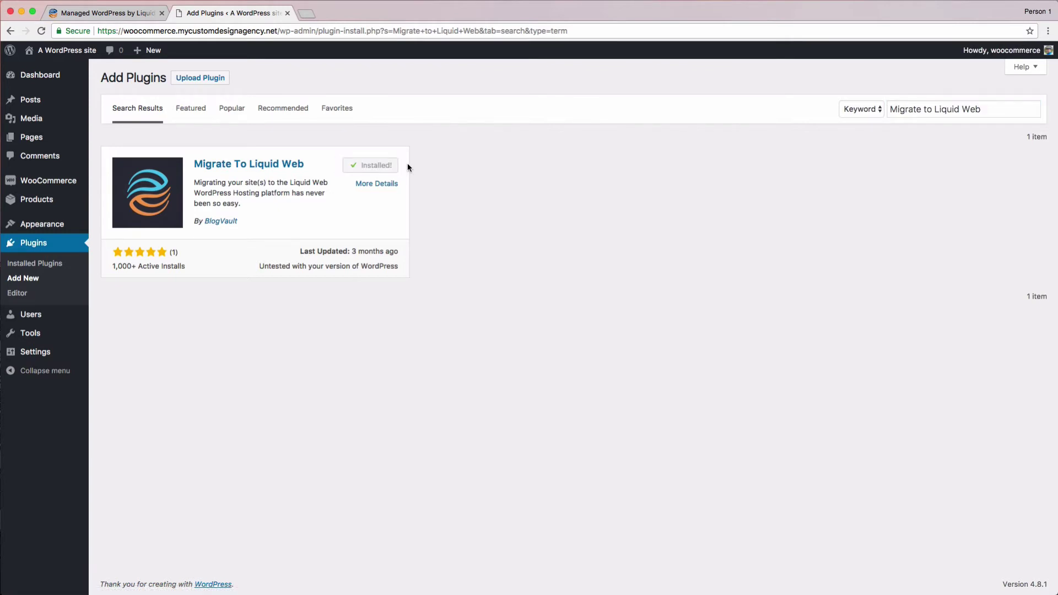
# - Activate the Migrate To Liquid Web plugin and enter the contact e-mail on its form
pyautogui.click(390, 167)
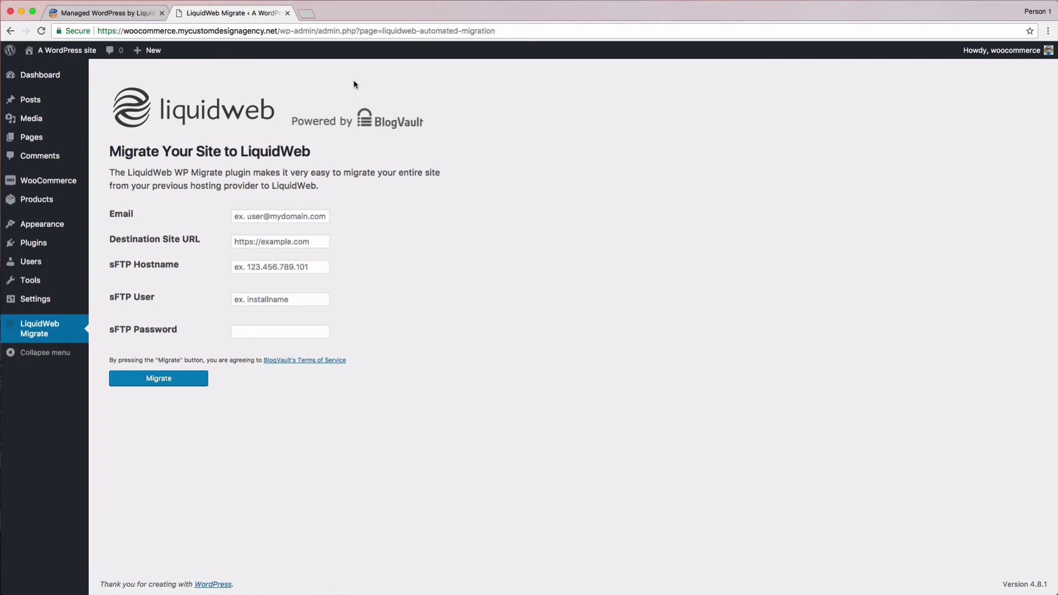
pyautogui.click(297, 215)
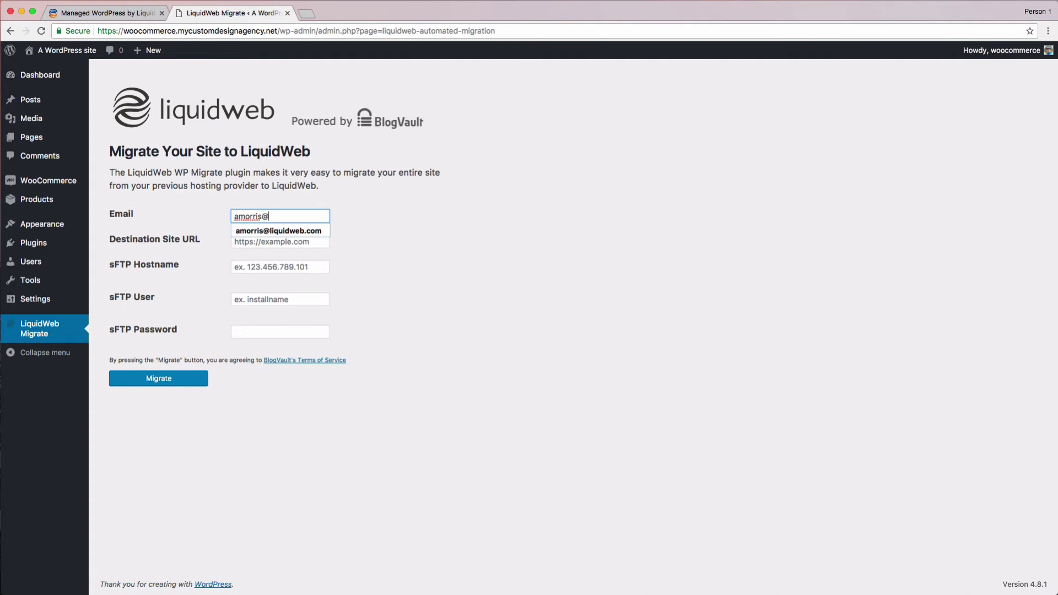
pyautogui.press('Tab')
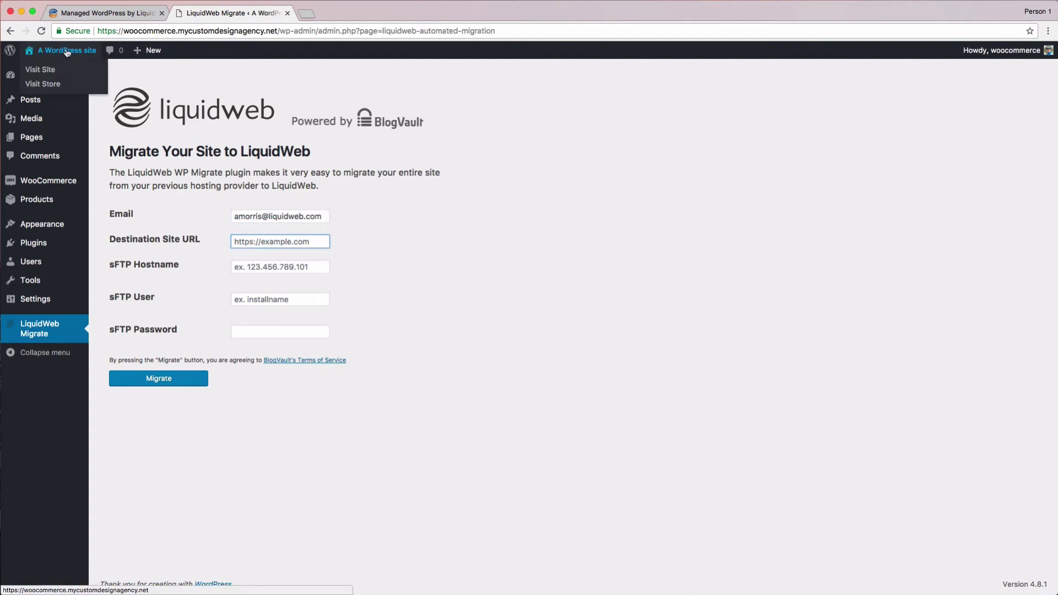
pyautogui.click(73, 16)
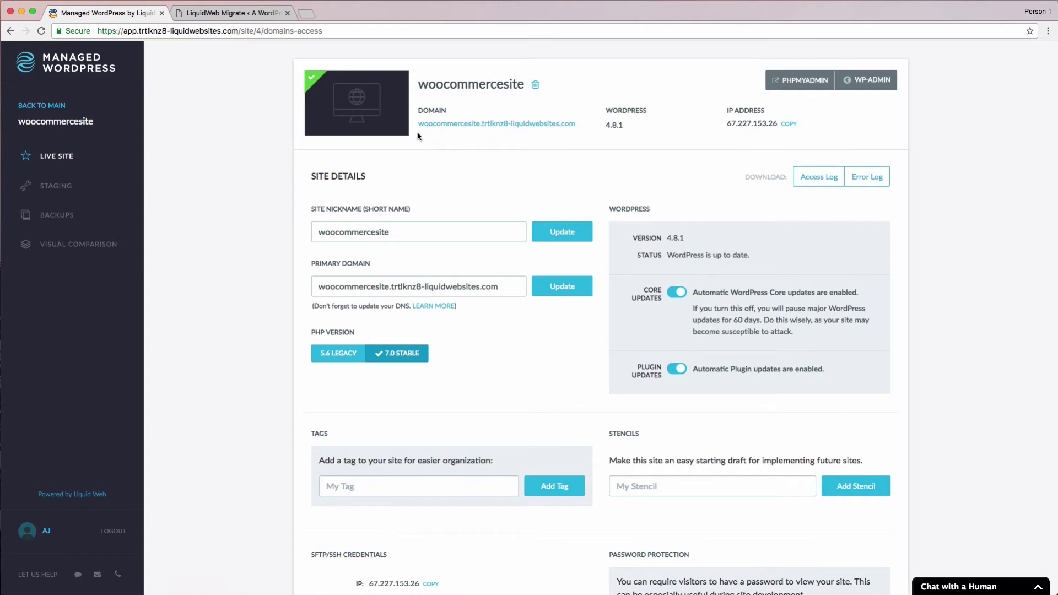
# - Copy woocommercesite's domain address from the portal's DOMAIN field
pyautogui.moveTo(416, 129); pyautogui.dragTo(540, 128)
pyautogui.click(588, 132)
pyautogui.tripleClick(573, 125)
pyautogui.click(577, 131)
pyautogui.tripleClick(573, 124)
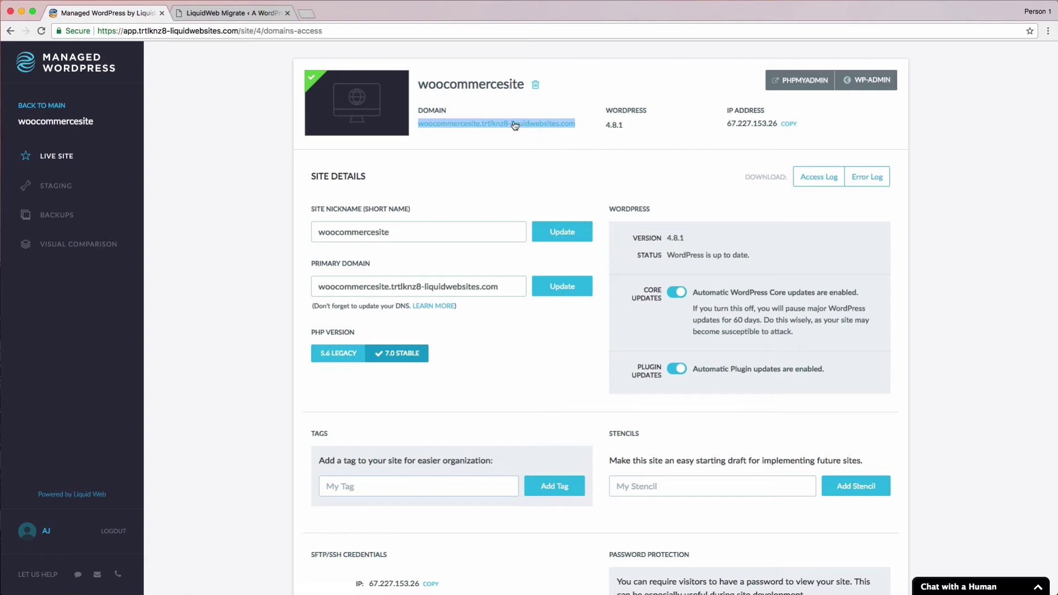
pyautogui.click(241, 13)
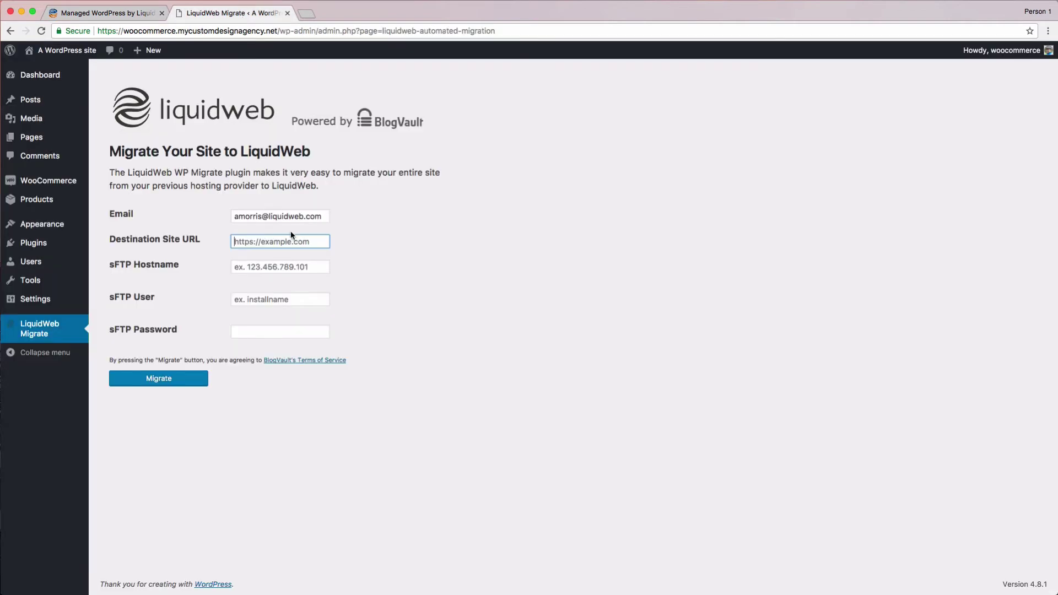
pyautogui.click(320, 241)
pyautogui.write('https')
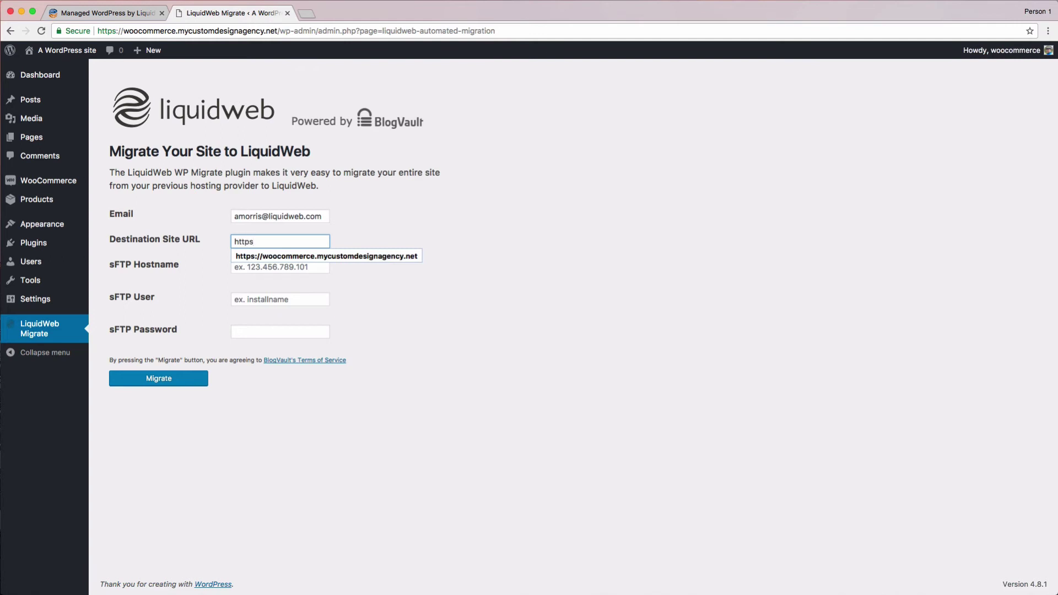
pyautogui.write('://')
pyautogui.press('super+v')
pyautogui.click(280, 267)
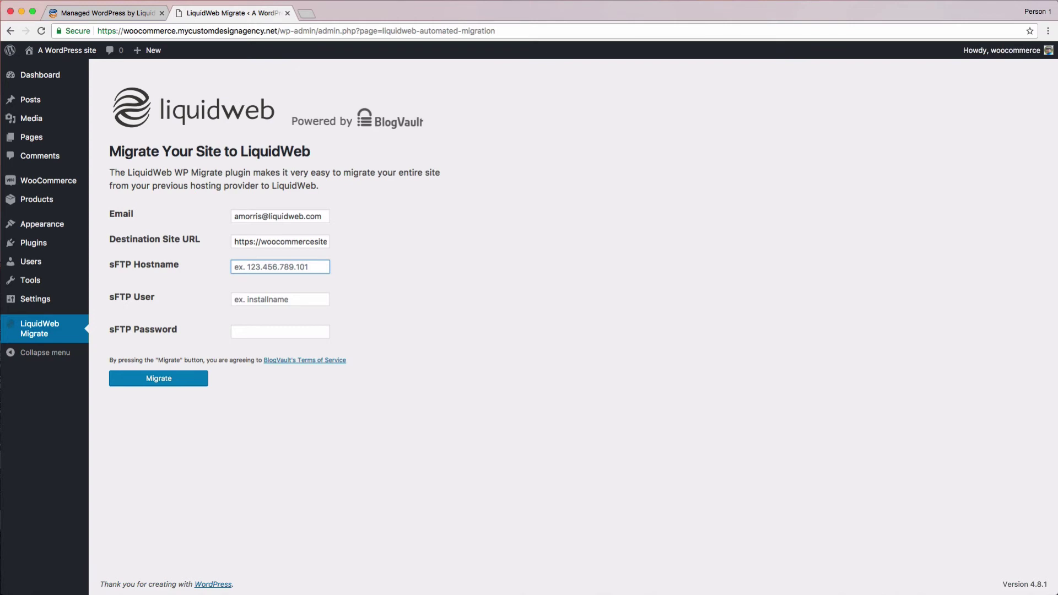
pyautogui.click(133, 11)
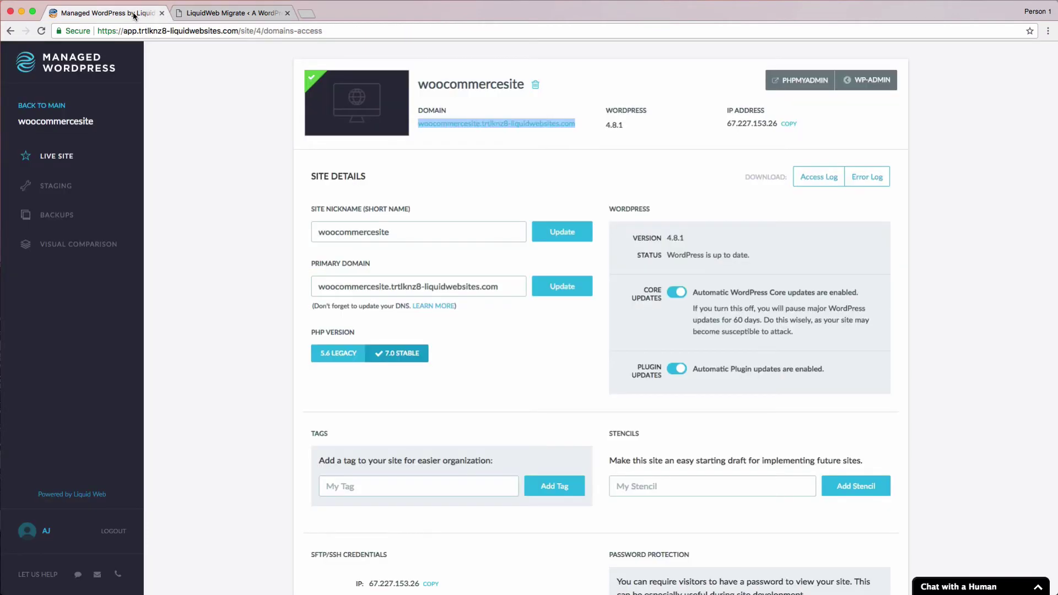
# - Generate and confirm a new SFTP password, then view the SFTP/SSH credentials
pyautogui.click(274, 152)
pyautogui.scroll(-5, 525, 376)
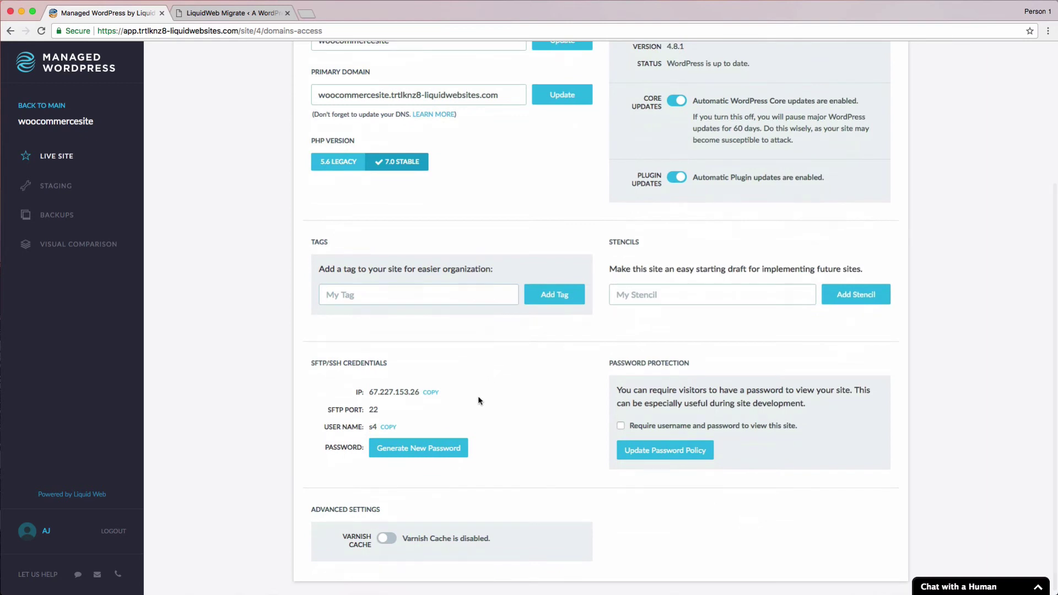
pyautogui.click(458, 449)
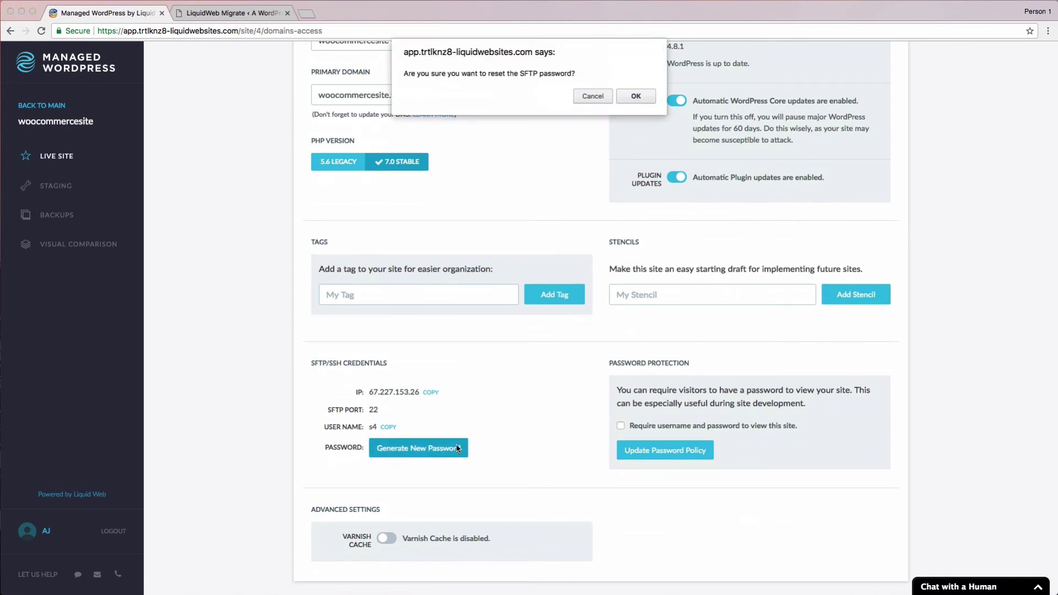
pyautogui.click(630, 91)
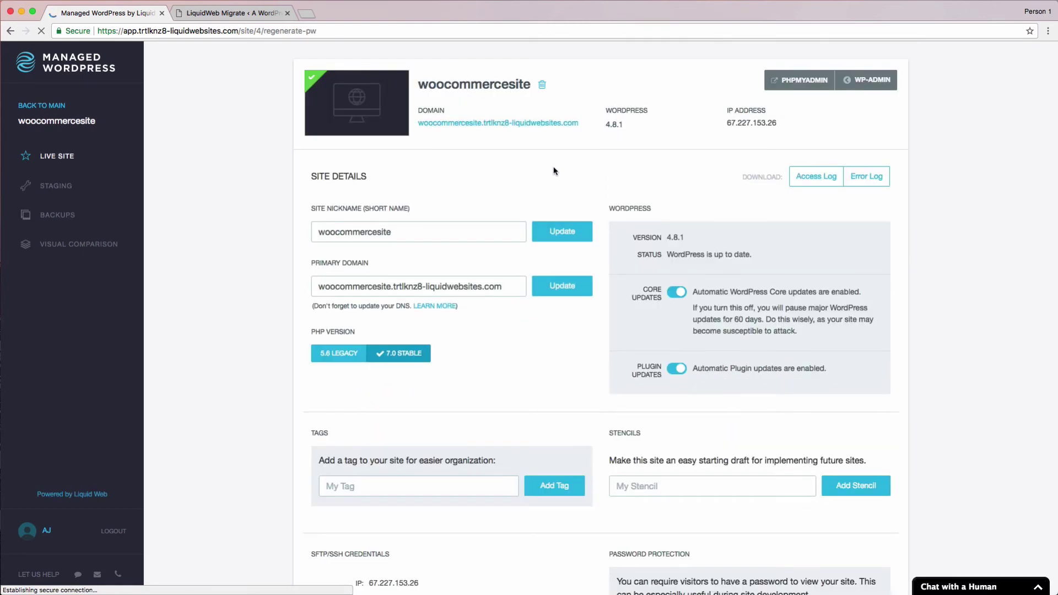
pyautogui.scroll(-5, 555, 170)
pyautogui.scroll(-1, 555, 173)
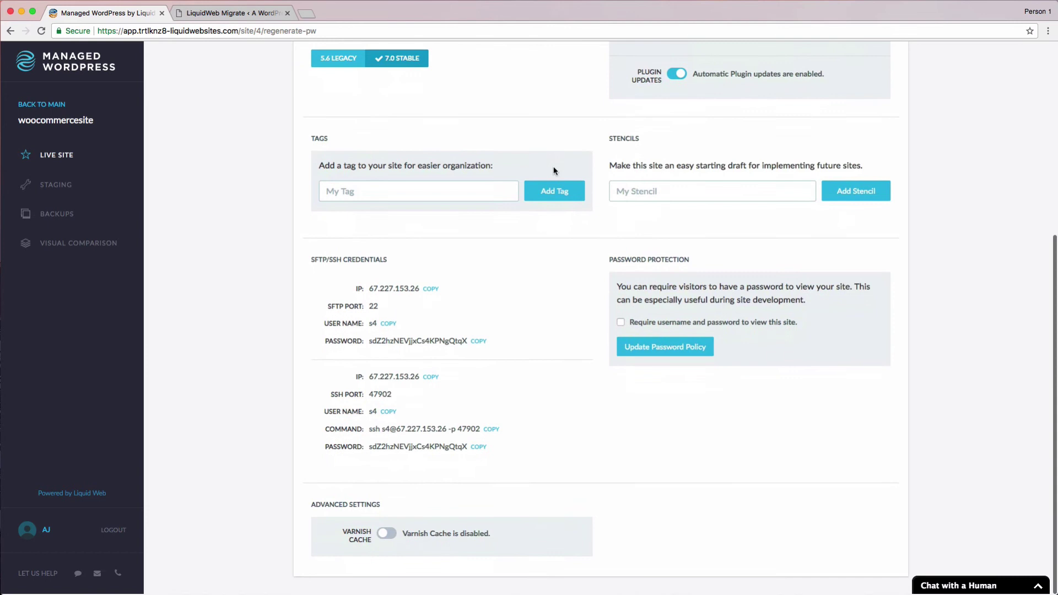
pyautogui.scroll(1, 433, 295)
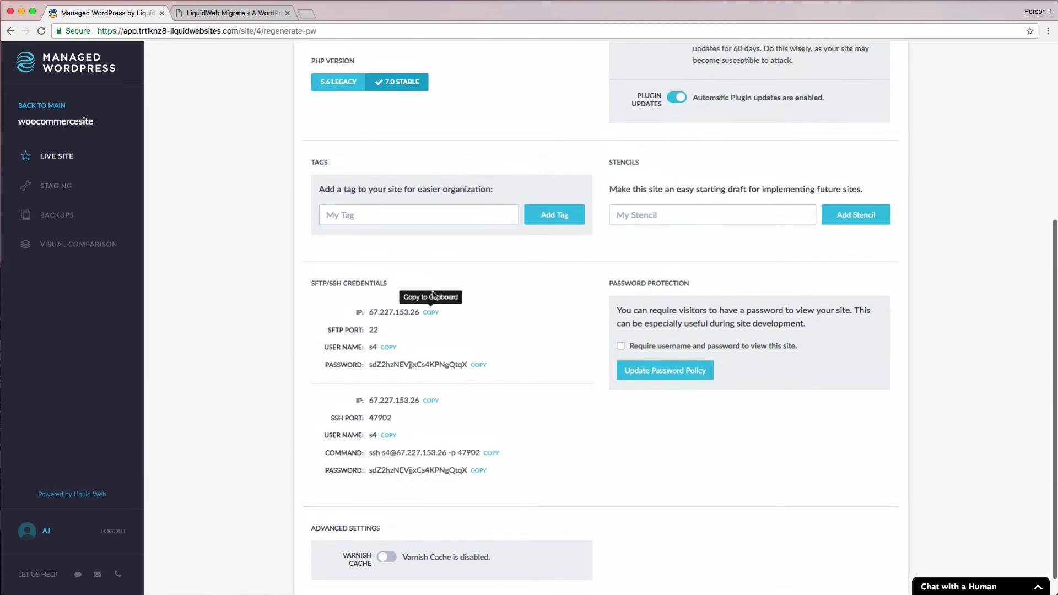
pyautogui.scroll(-1, 433, 240)
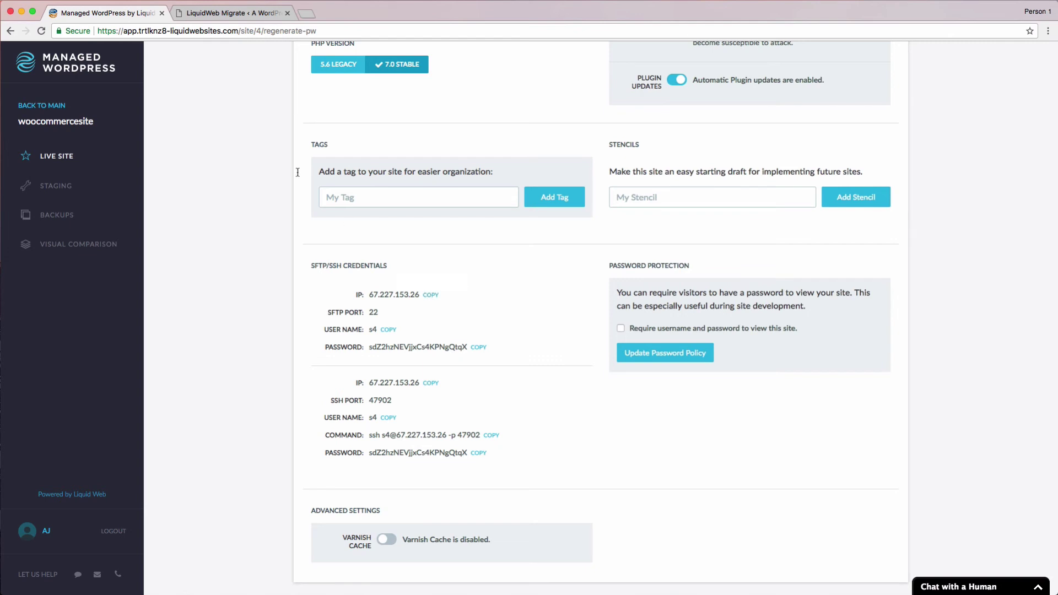
# - Fill in sFTP Hostname 67.227.153.26 and the SFTP user name from the portal
pyautogui.click(208, 13)
pyautogui.click(305, 268)
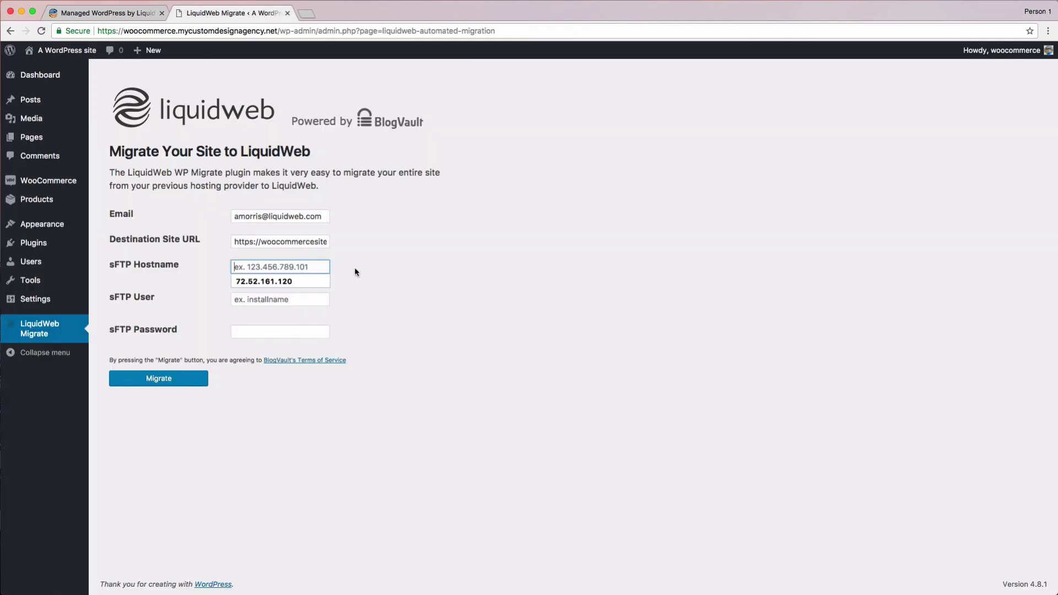
pyautogui.write('67.227.153.26')
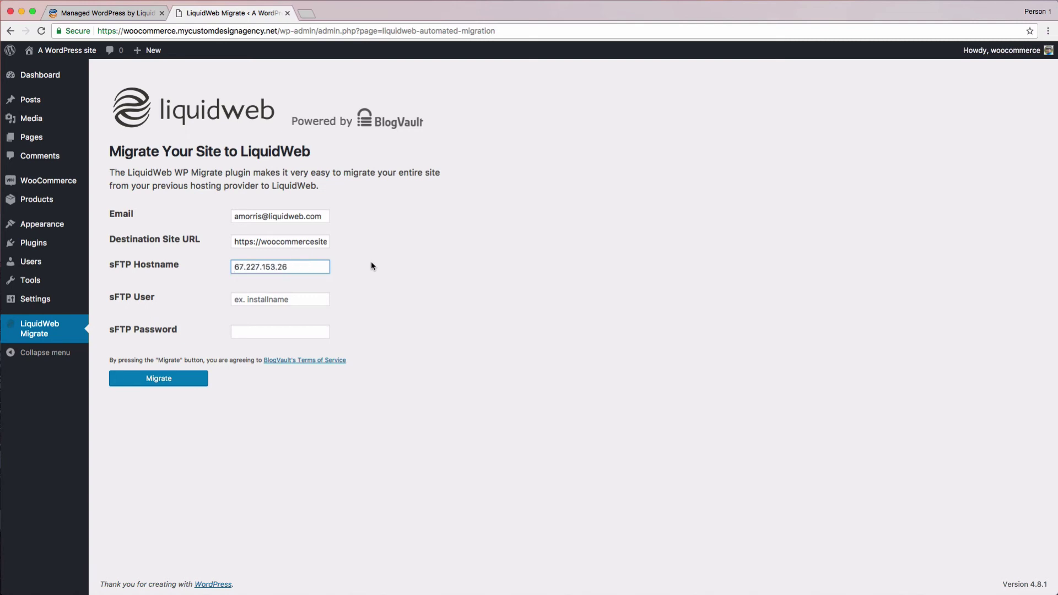
pyautogui.click(110, 20)
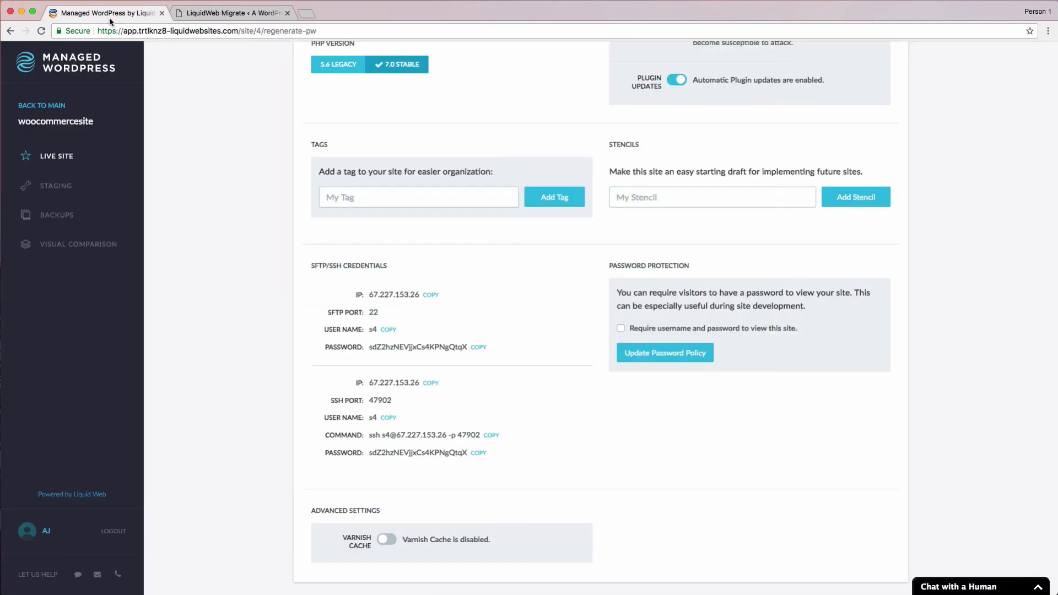
pyautogui.click(388, 330)
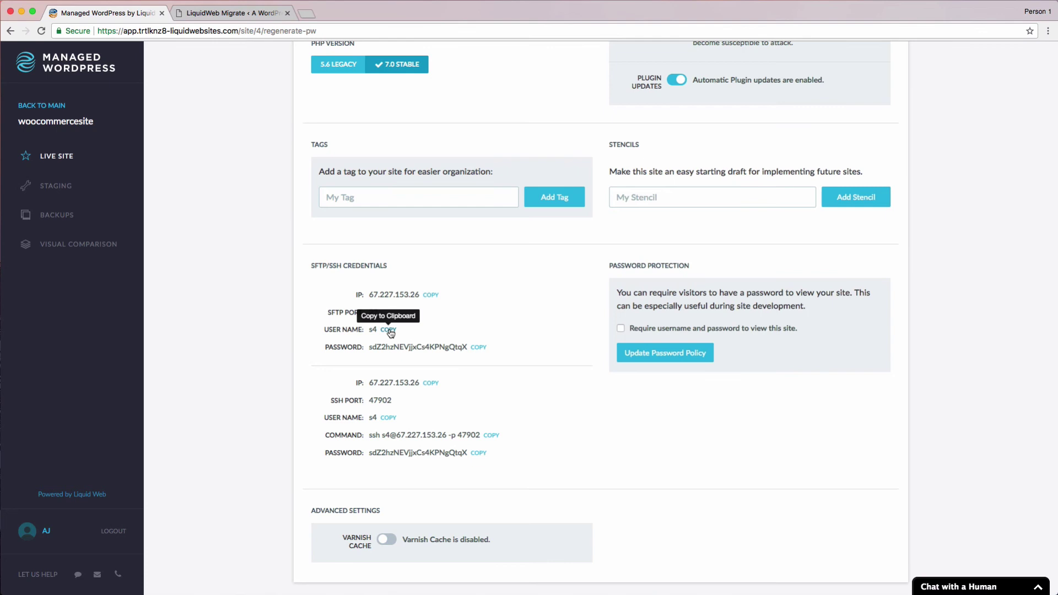
pyautogui.click(236, 13)
pyautogui.click(265, 300)
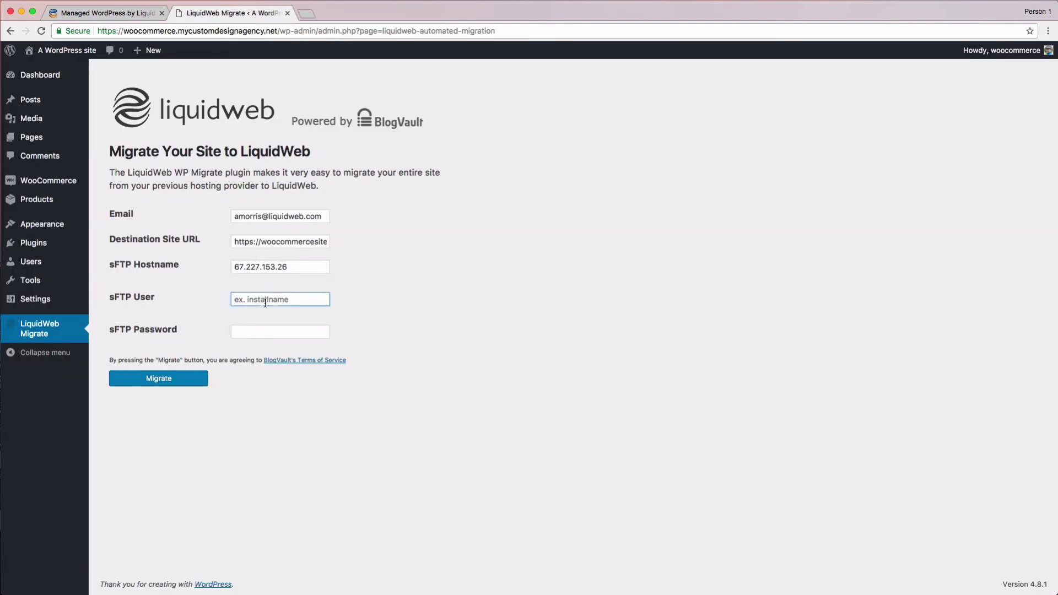
pyautogui.write('s4')
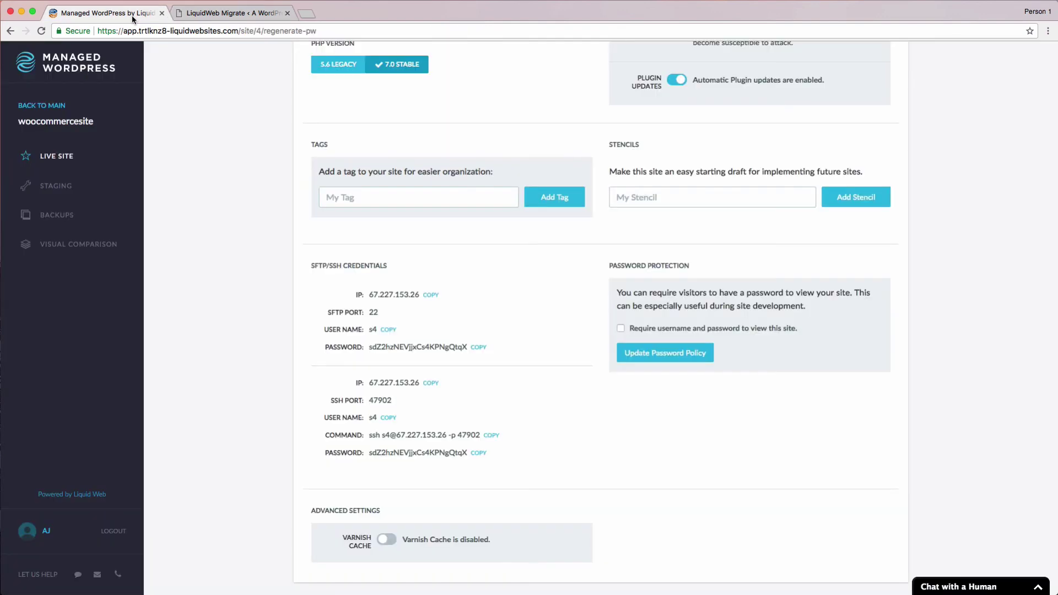
# - Copy the new SFTP password from the portal into the sFTP Password field
pyautogui.click(479, 348)
pyautogui.click(238, 14)
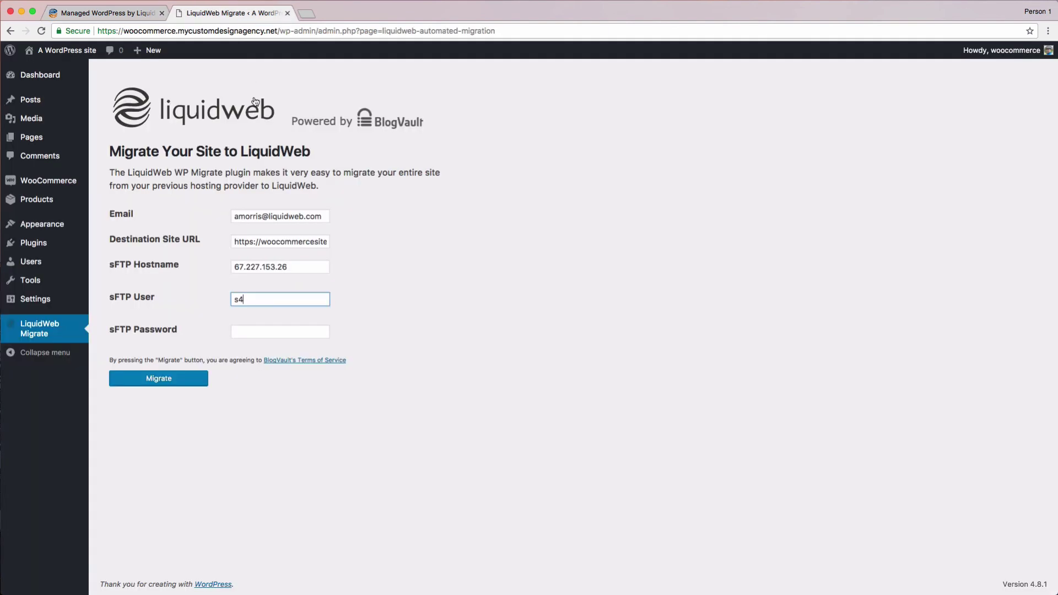
pyautogui.click(294, 331)
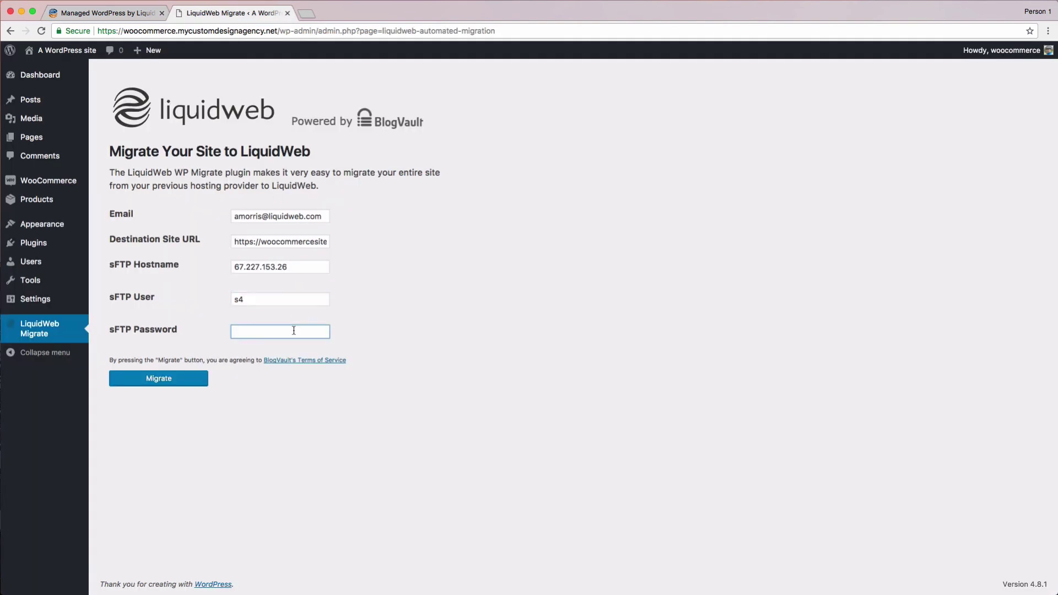
pyautogui.press('super+v')
pyautogui.click(356, 326)
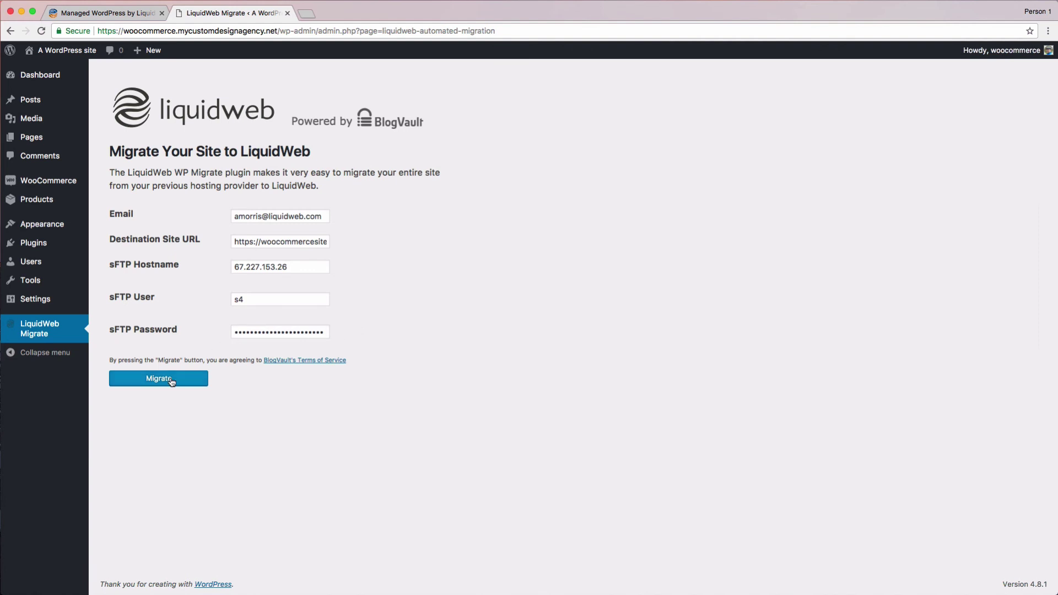
# - Start the migration and dismiss the browser's save-password prompt while it runs
pyautogui.click(196, 380)
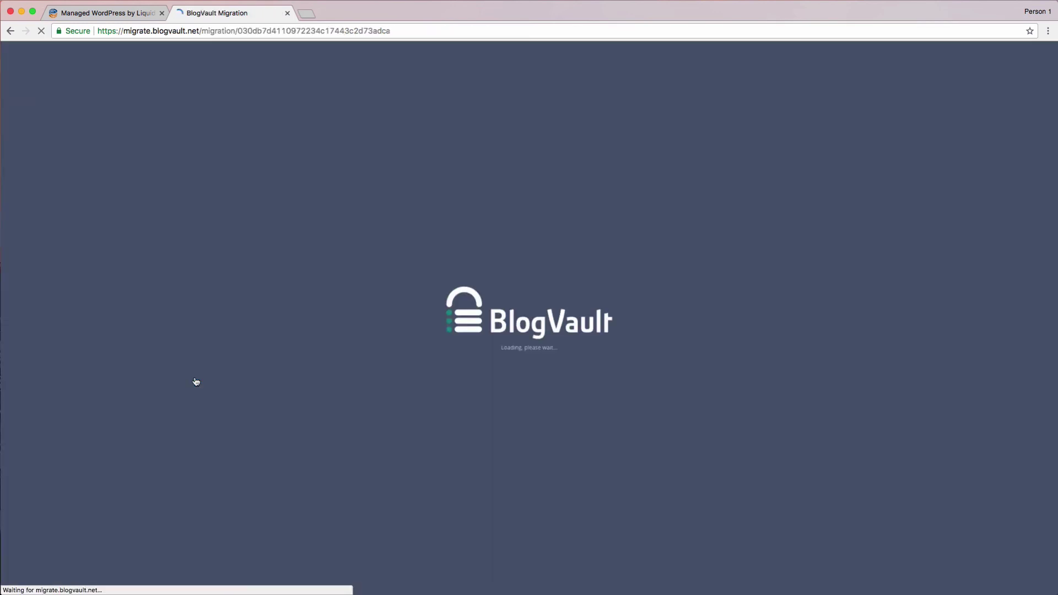
pyautogui.click(975, 122)
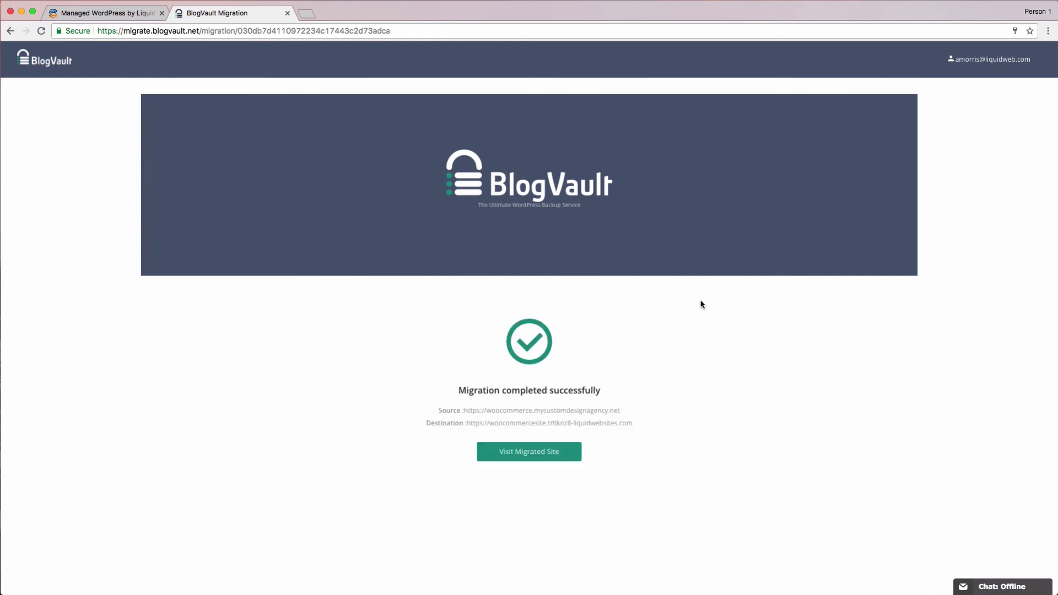
# - Visit the migrated woocommercesite storefront on its Liquid Web domain
pyautogui.click(551, 452)
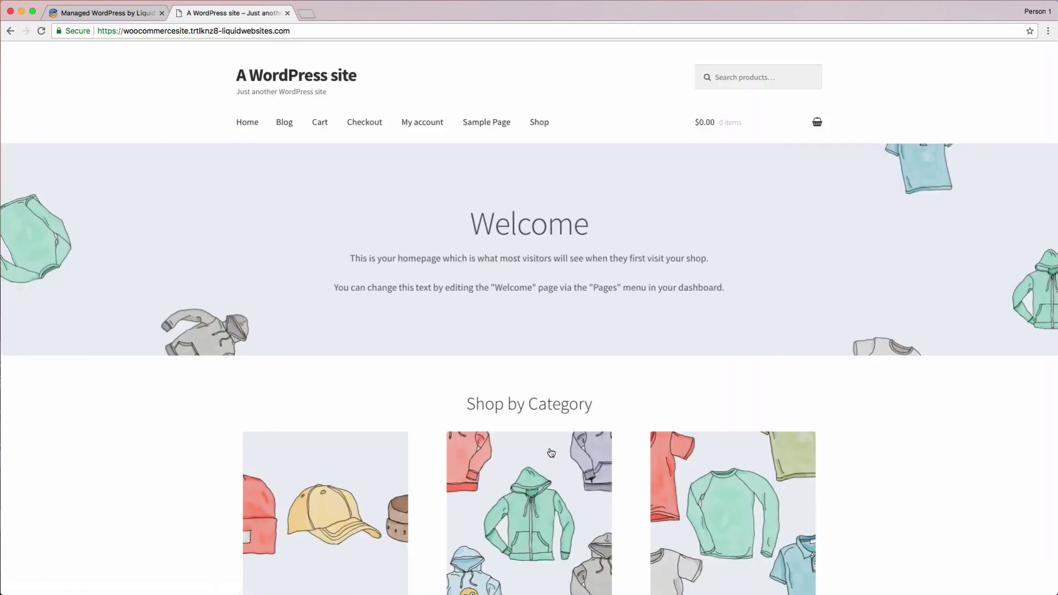